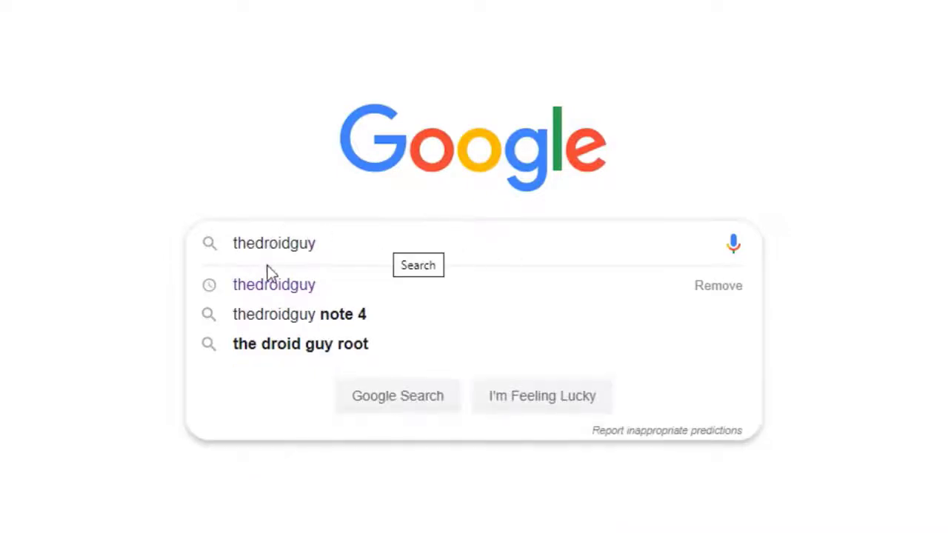
# Step: Open The Droid Guy website from a Google search for thedroidguy and look through its articles and troubleshooting lists
pyautogui.click(260, 301)
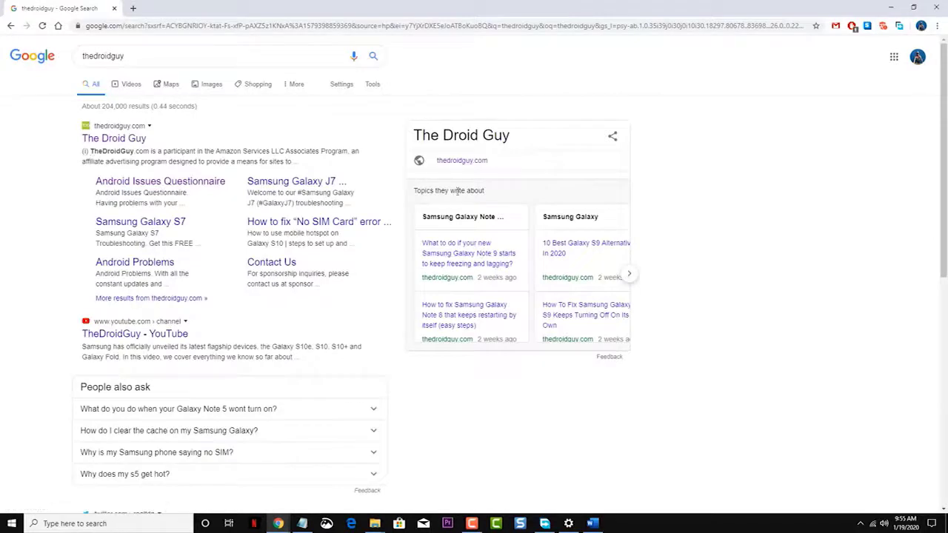
pyautogui.click(138, 142)
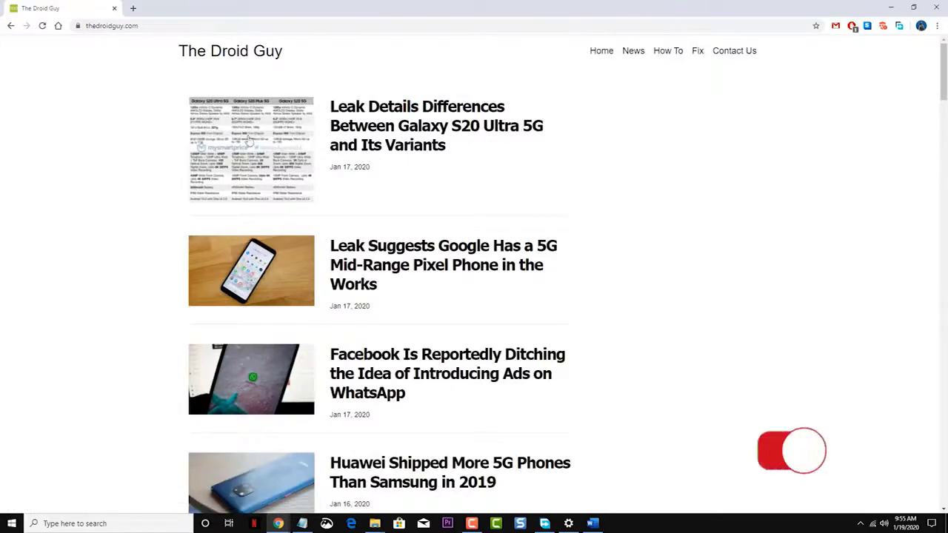
pyautogui.scroll(-3, 591, 272)
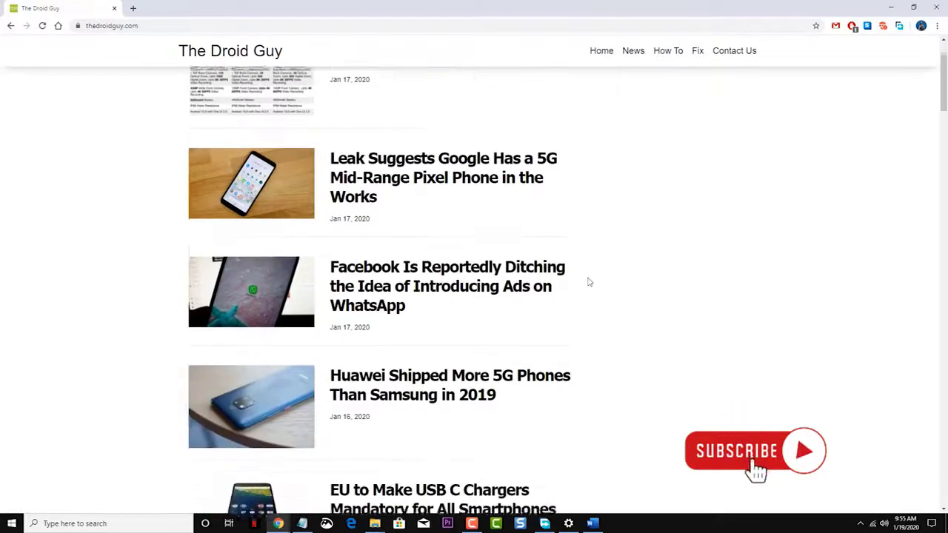
pyautogui.scroll(-3, 589, 282)
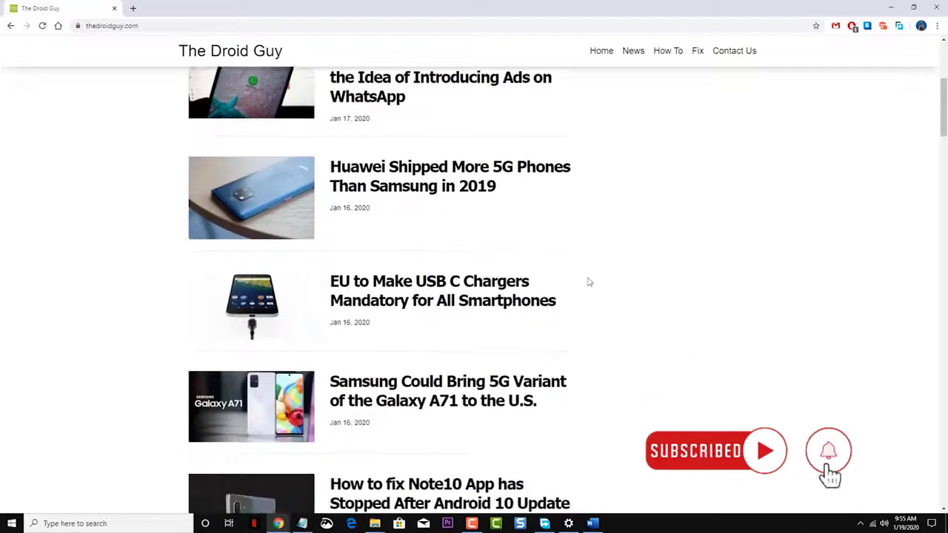
pyautogui.scroll(-3, 589, 282)
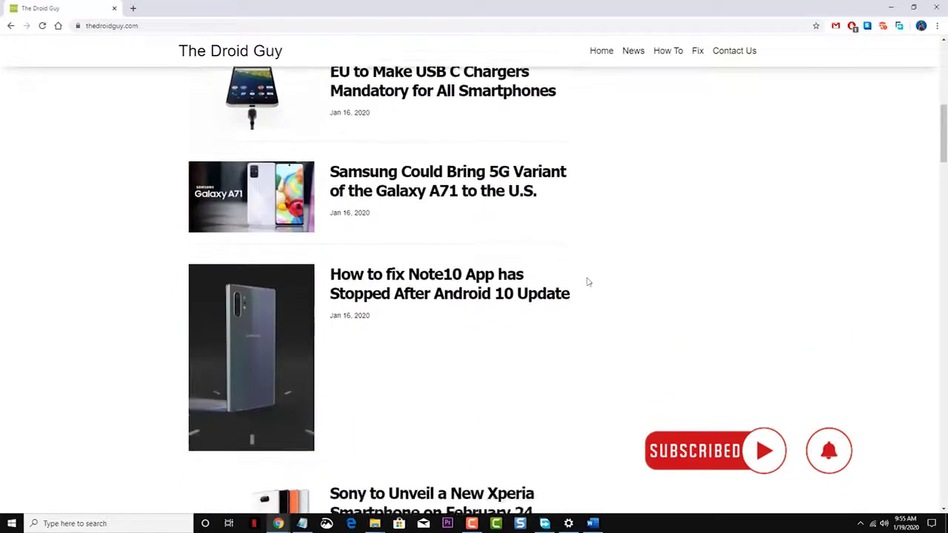
pyautogui.scroll(-6, 589, 282)
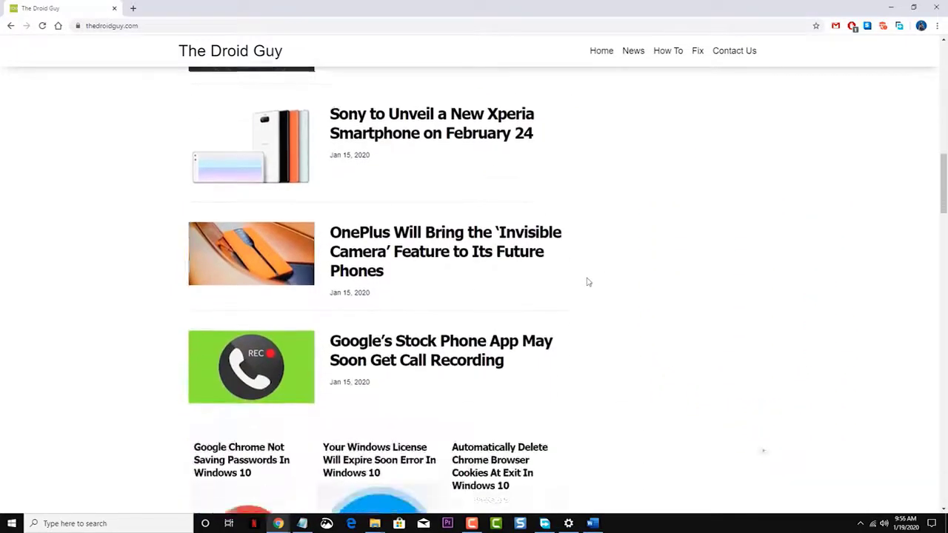
pyautogui.scroll(-7, 589, 282)
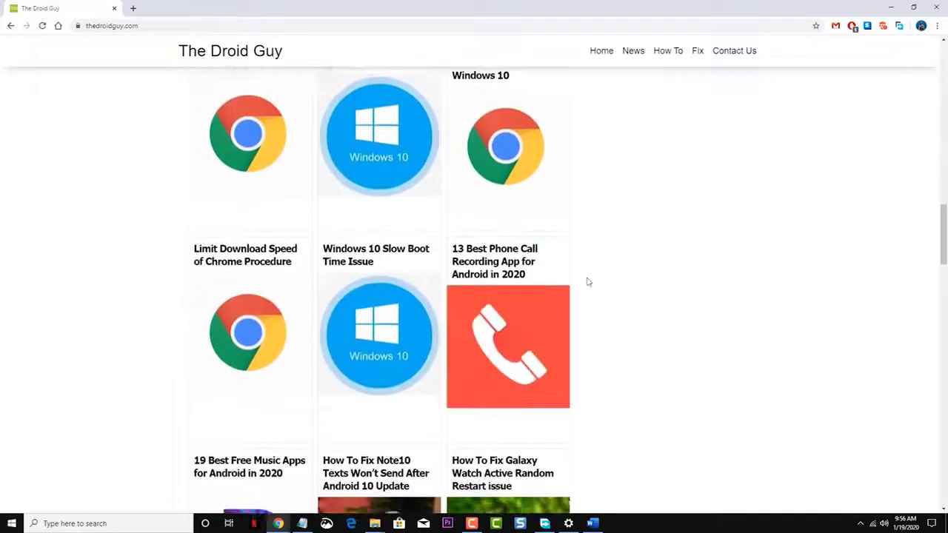
pyautogui.scroll(-3, 589, 282)
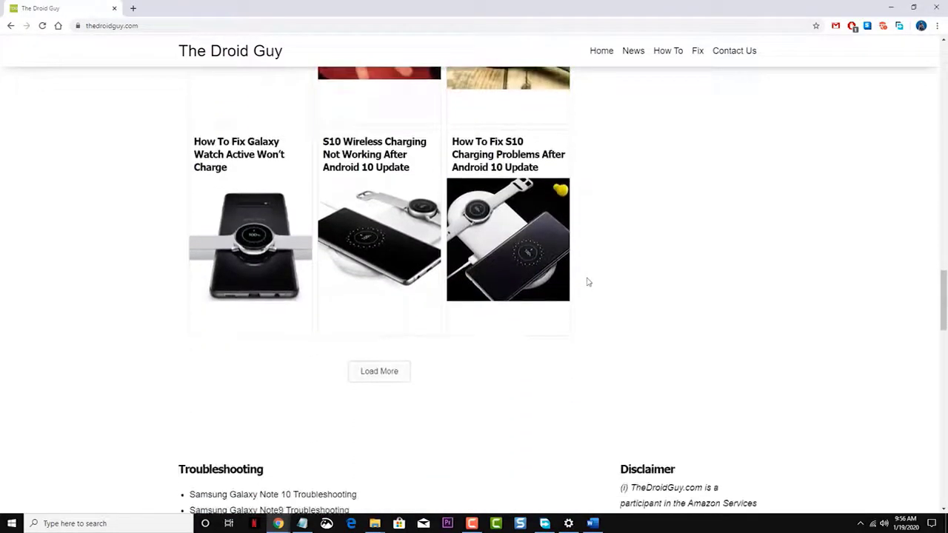
pyautogui.scroll(-5, 587, 281)
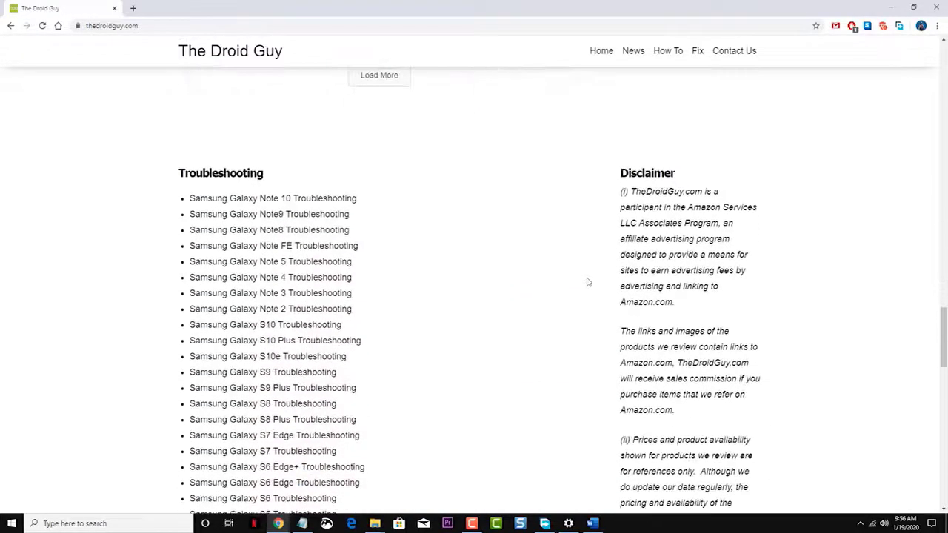
pyautogui.scroll(-5, 587, 282)
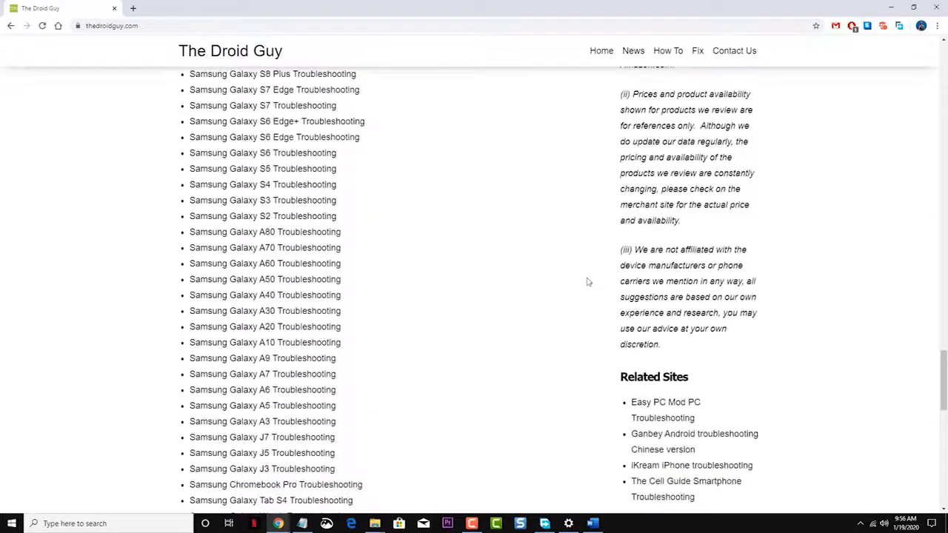
pyautogui.scroll(-6, 587, 281)
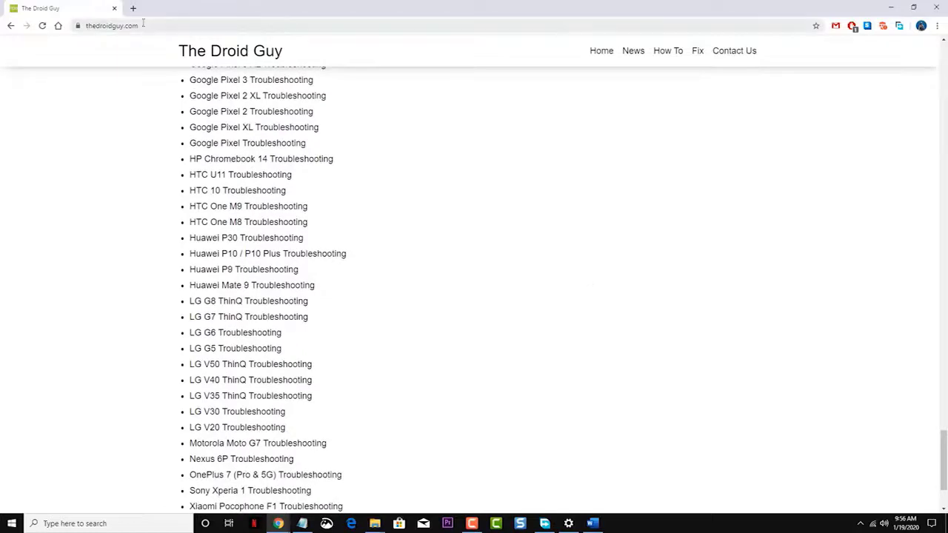
# Step: Go to google.com in the current browser tab
pyautogui.click(143, 23)
pyautogui.write('google.com')
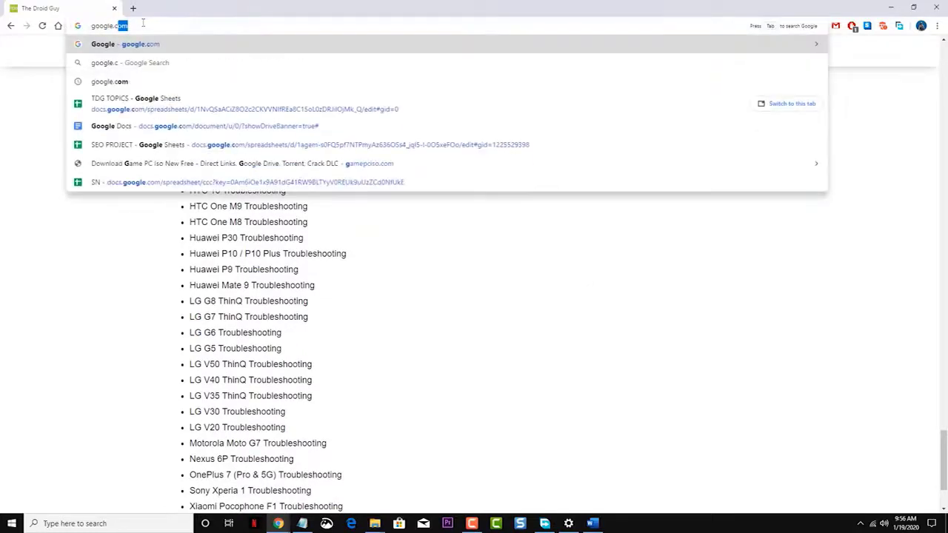
pyautogui.press('Return')
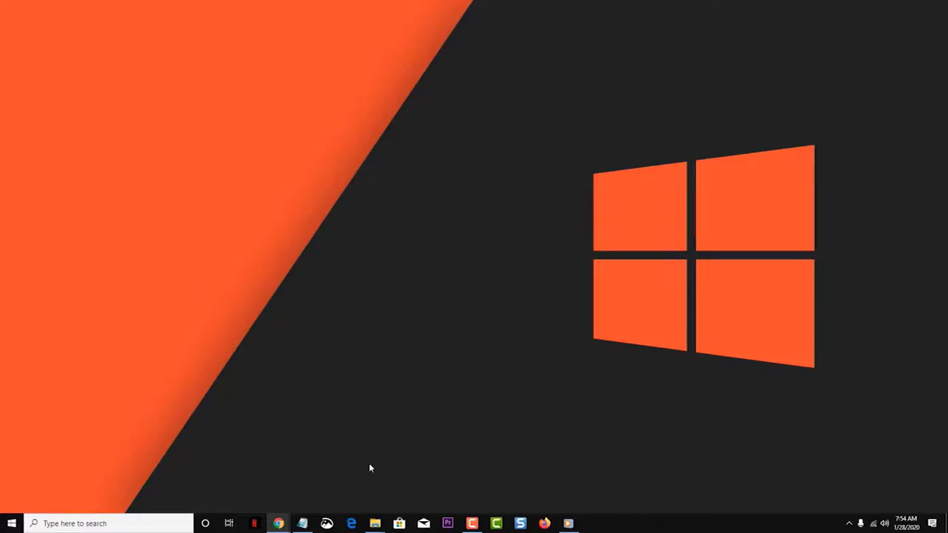
# Step: Turn off Allow downloads from other PCs in the Delivery Optimization settings reached through Windows Update's advanced options
pyautogui.click(118, 528)
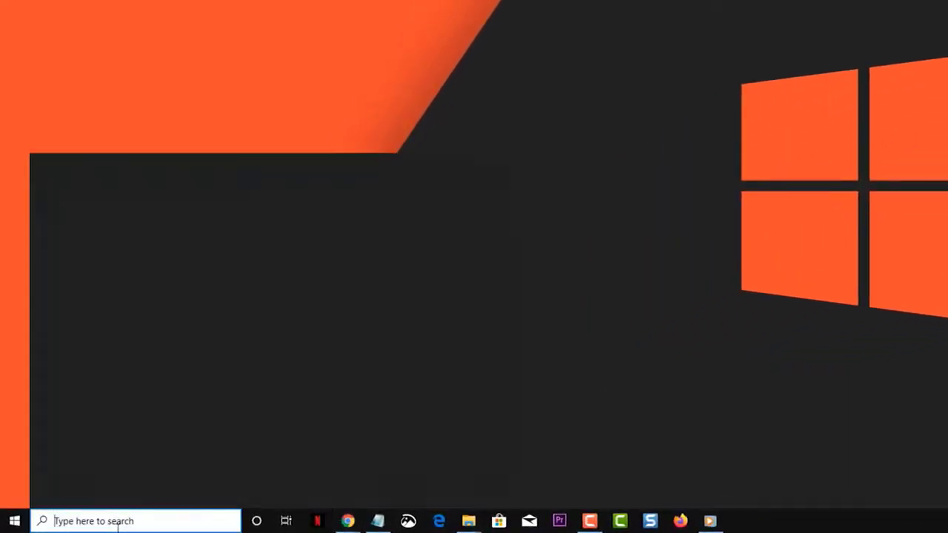
pyautogui.write('Windows Update Settings')
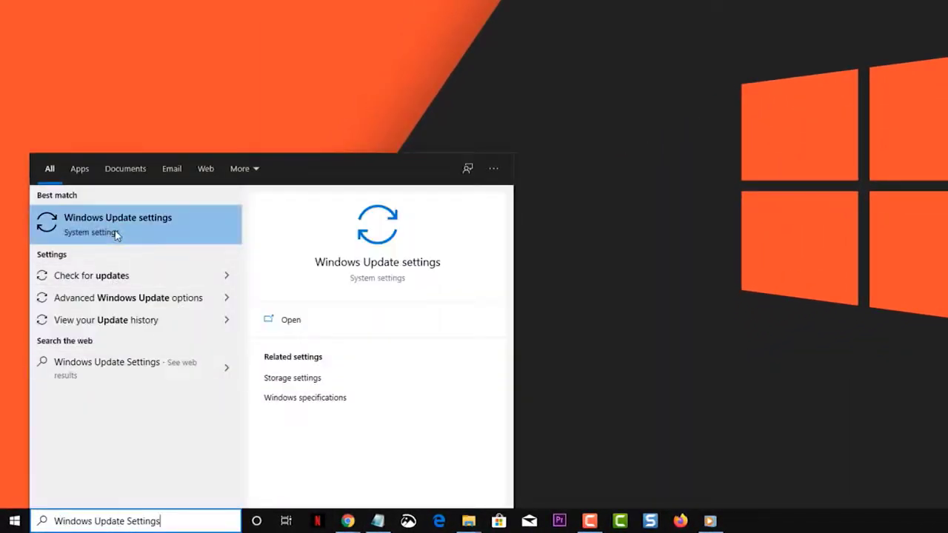
pyautogui.click(116, 232)
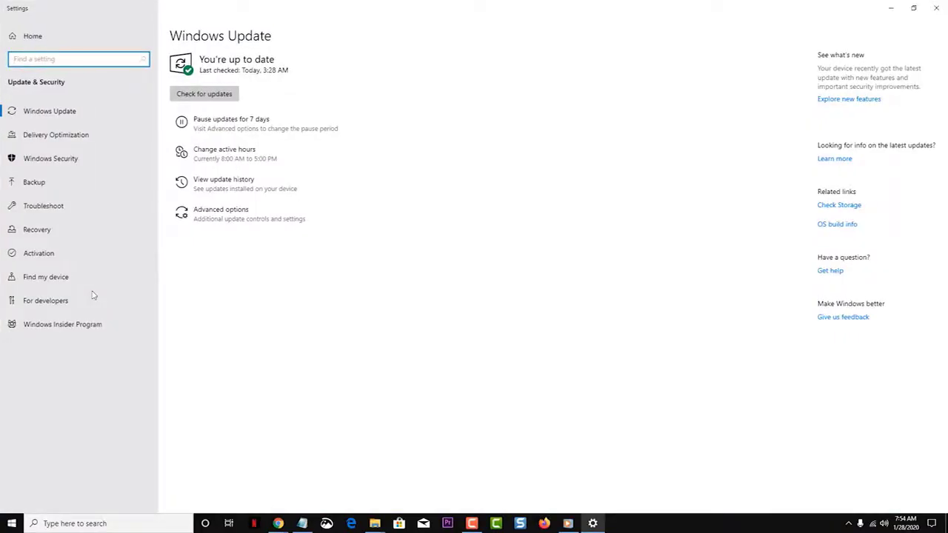
pyautogui.click(220, 214)
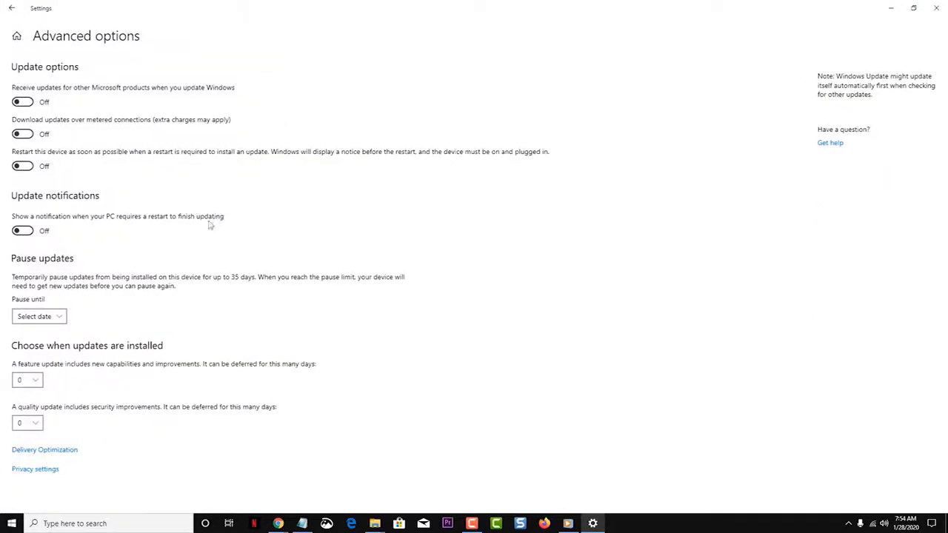
pyautogui.click(57, 452)
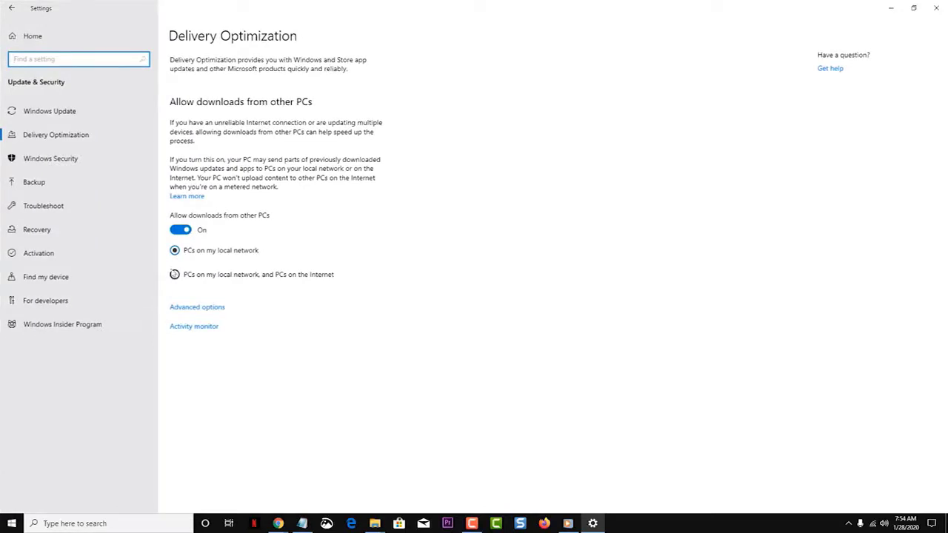
pyautogui.click(180, 231)
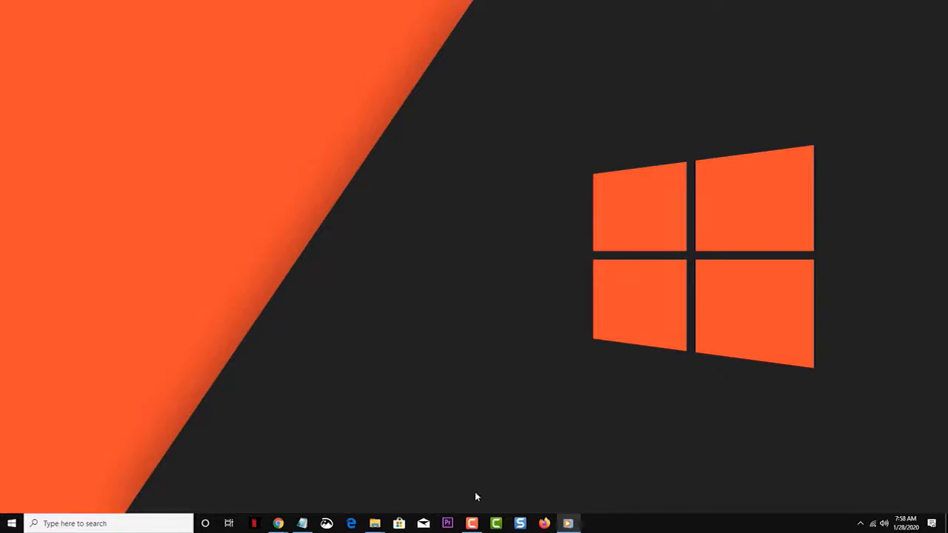
# Step: Switch to Microsoft Store and turn off Update apps automatically in its settings
pyautogui.click(399, 522)
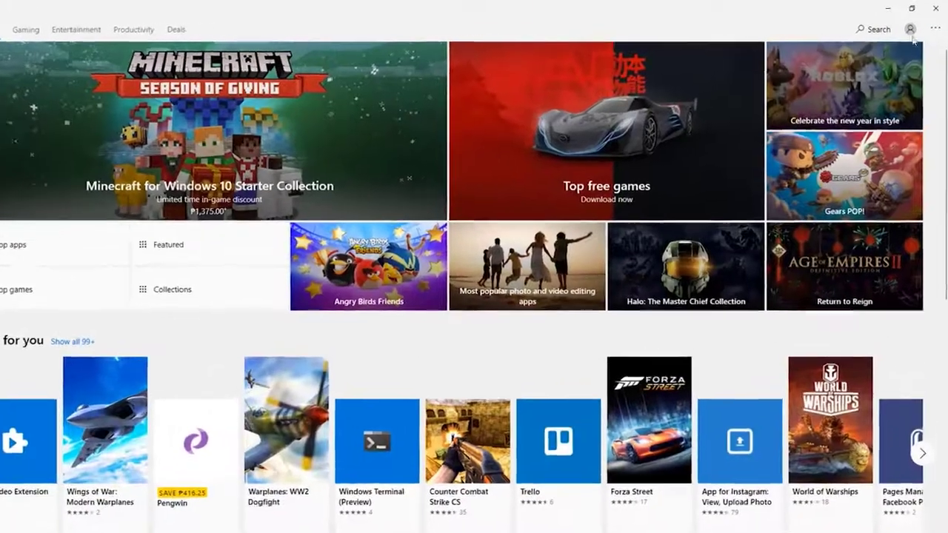
pyautogui.click(935, 30)
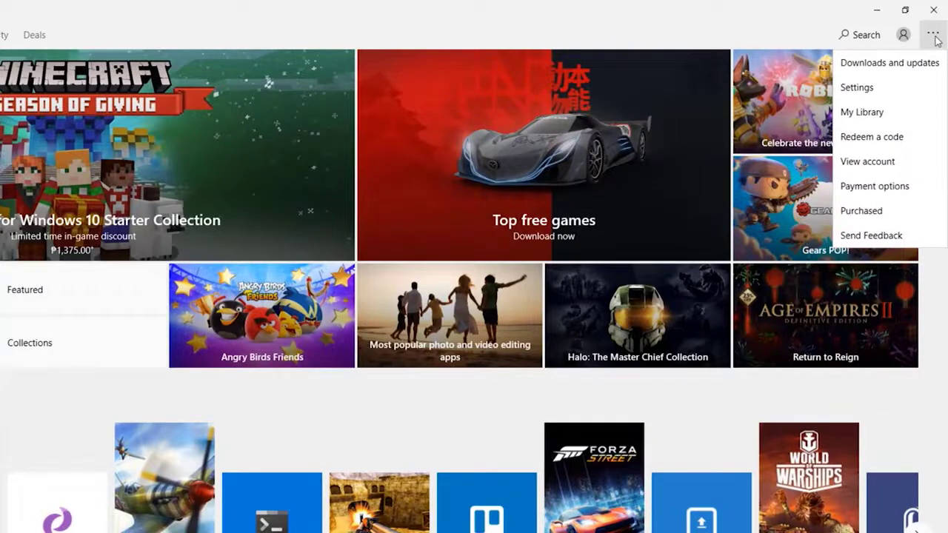
pyautogui.click(845, 92)
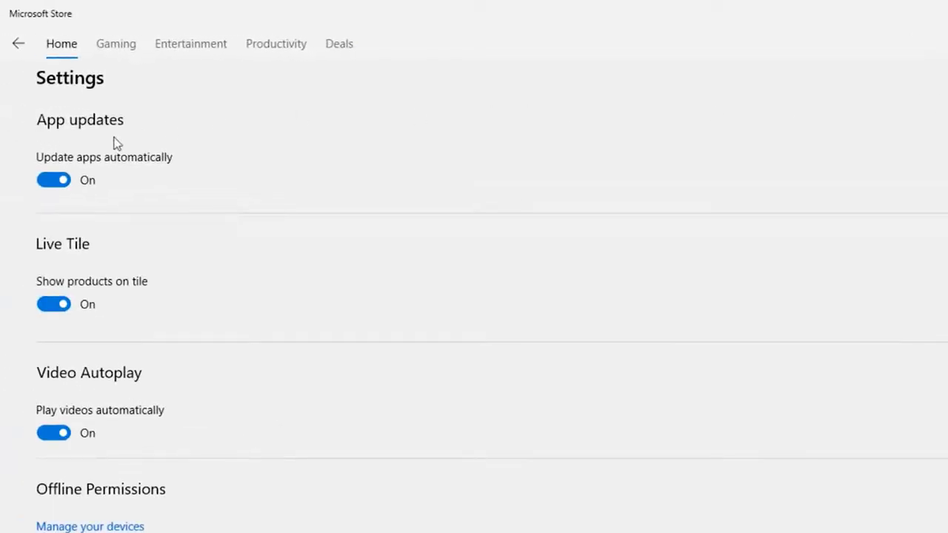
pyautogui.click(52, 189)
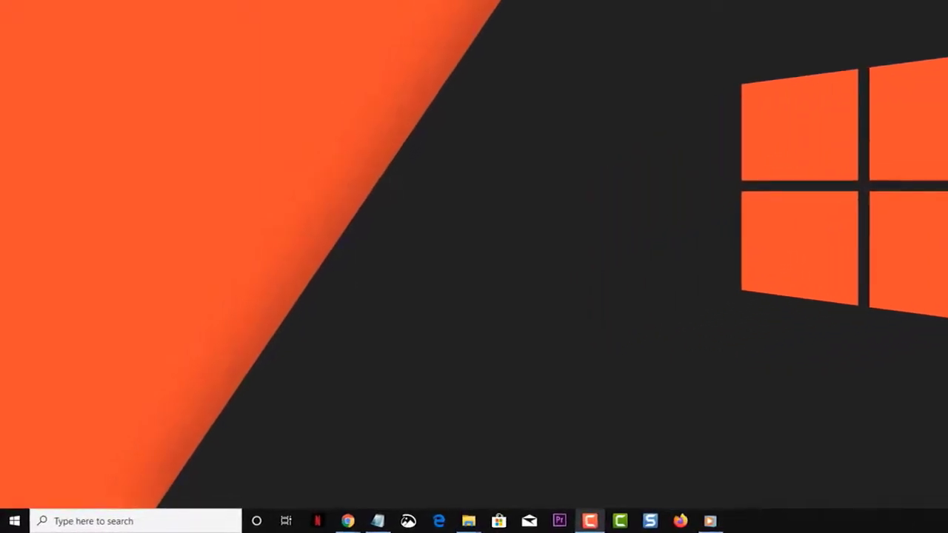
# Step: Launch the Local Group Policy Editor by running gpedit.msc
pyautogui.press('super+r')
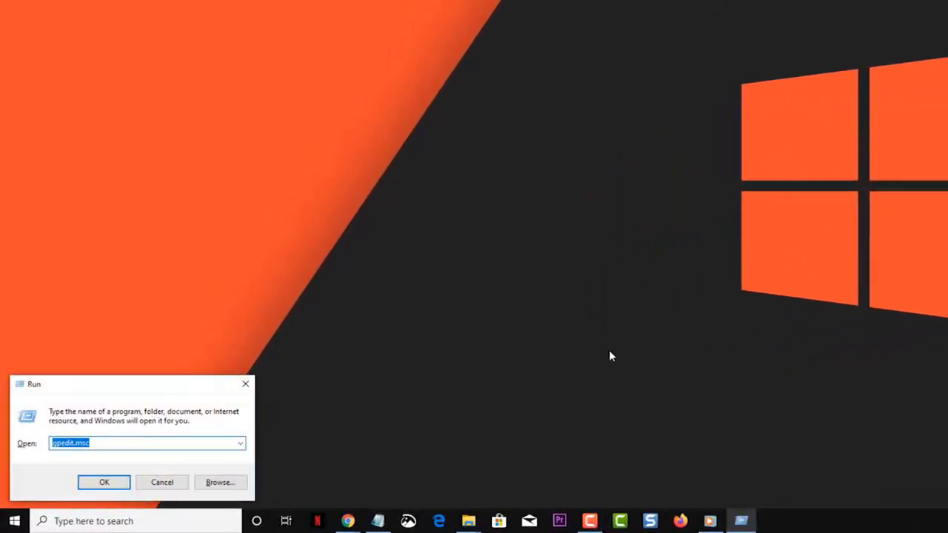
pyautogui.click(129, 442)
pyautogui.doubleClick(129, 442)
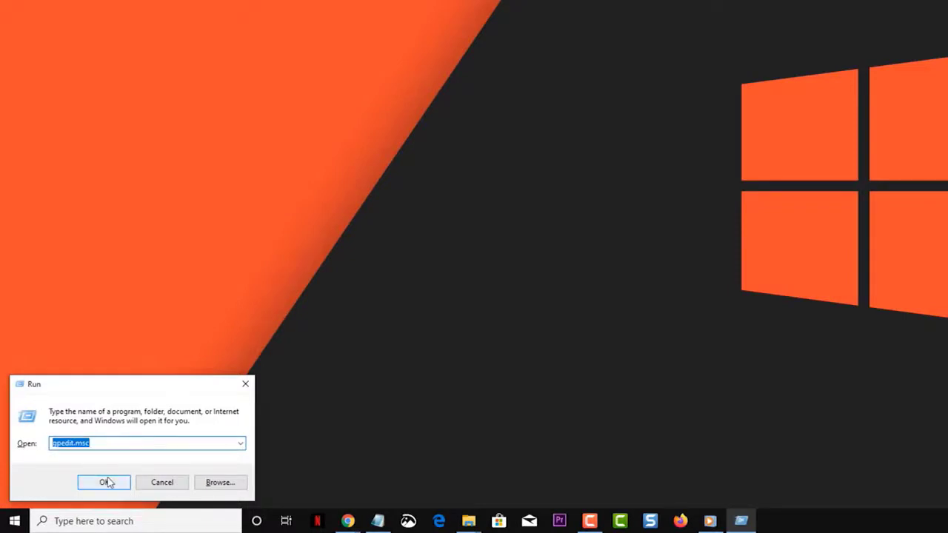
pyautogui.click(105, 482)
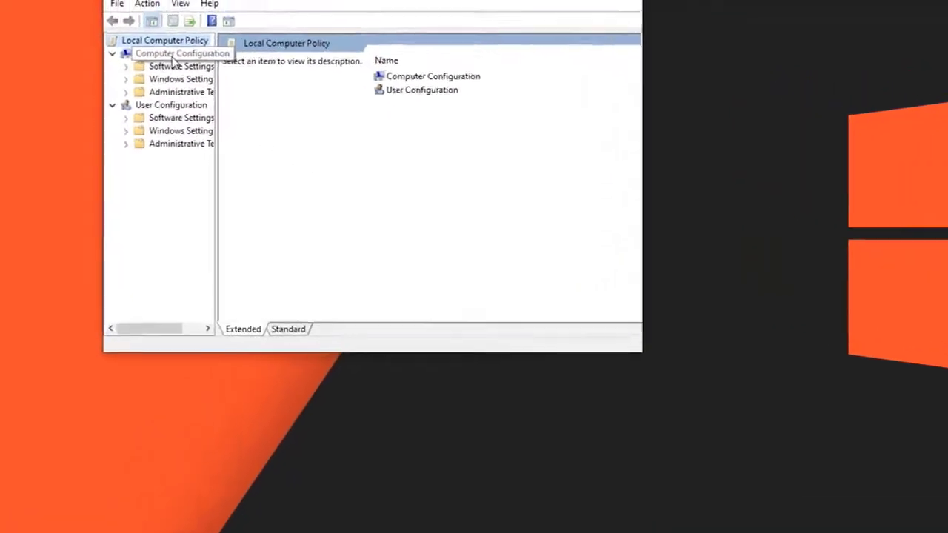
# Step: Open the Download Mode policy under Computer Configuration, Administrative Templates, Windows Components, Delivery Optimization
pyautogui.click(160, 35)
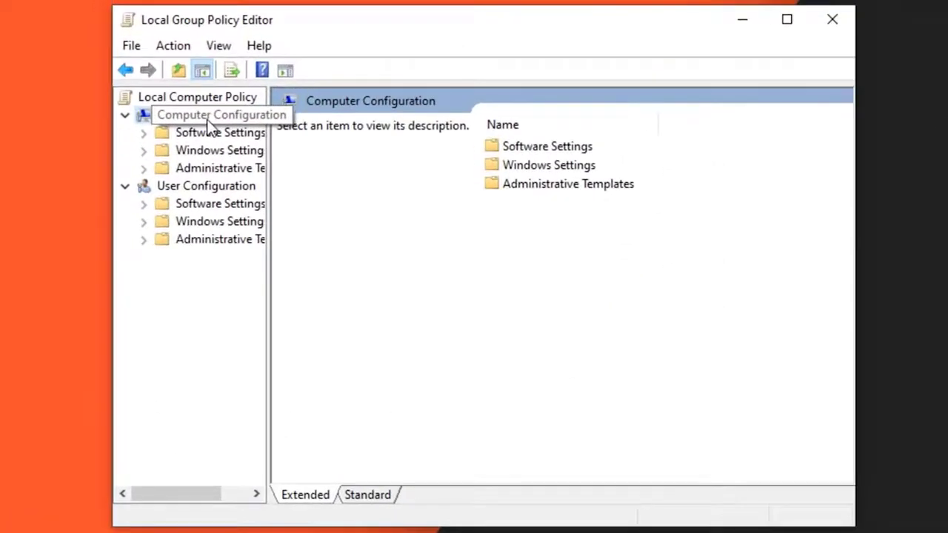
pyautogui.doubleClick(517, 185)
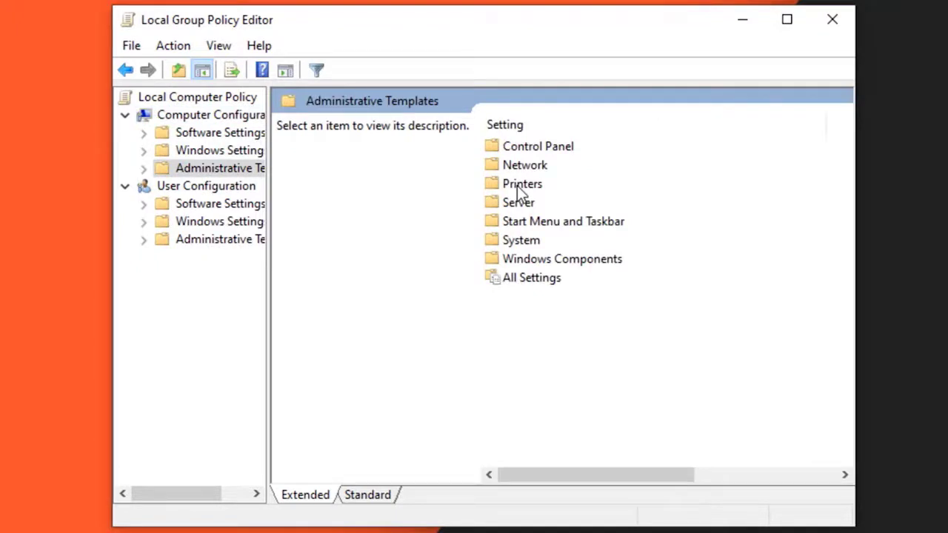
pyautogui.doubleClick(527, 259)
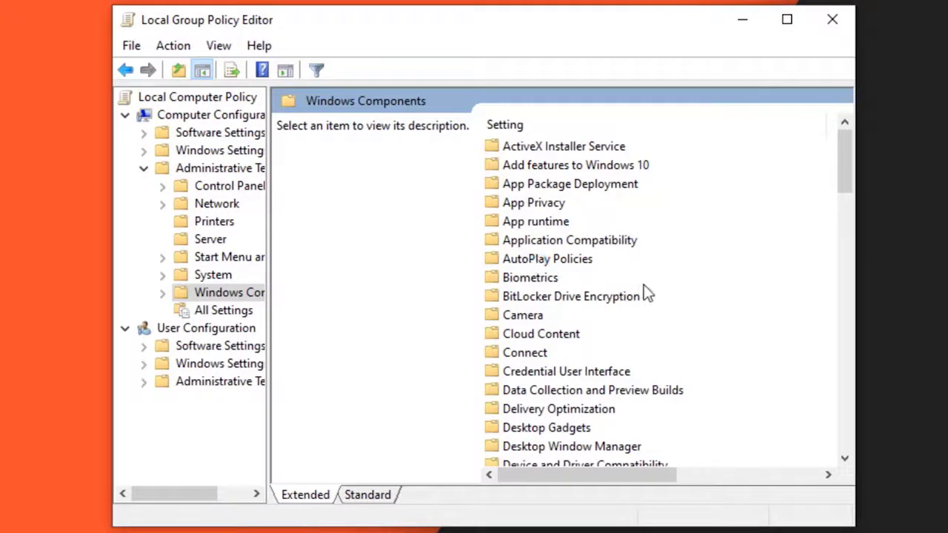
pyautogui.scroll(-1, 655, 341)
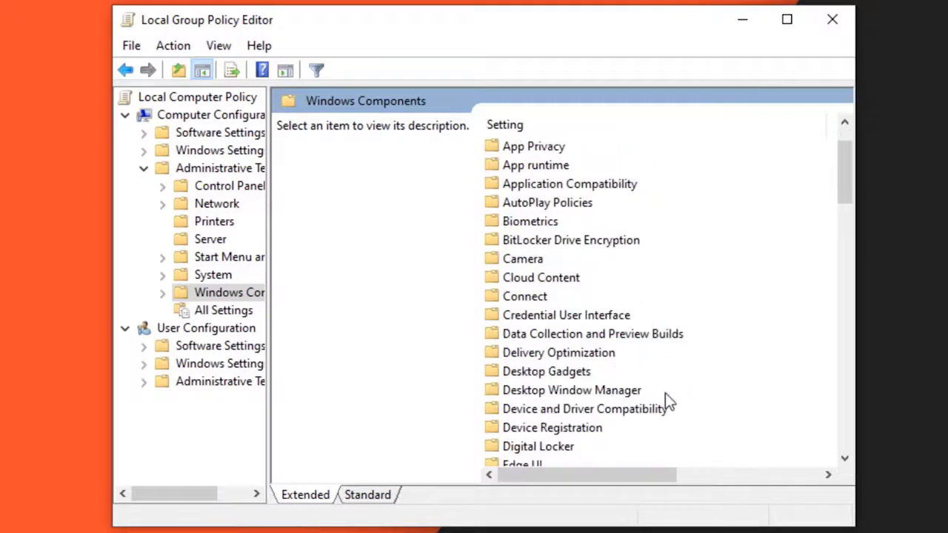
pyautogui.doubleClick(547, 355)
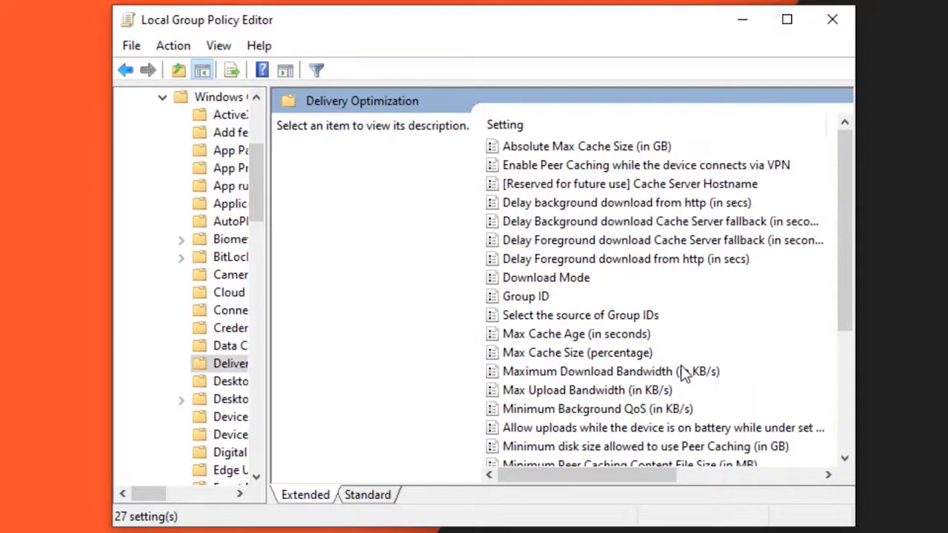
pyautogui.doubleClick(548, 279)
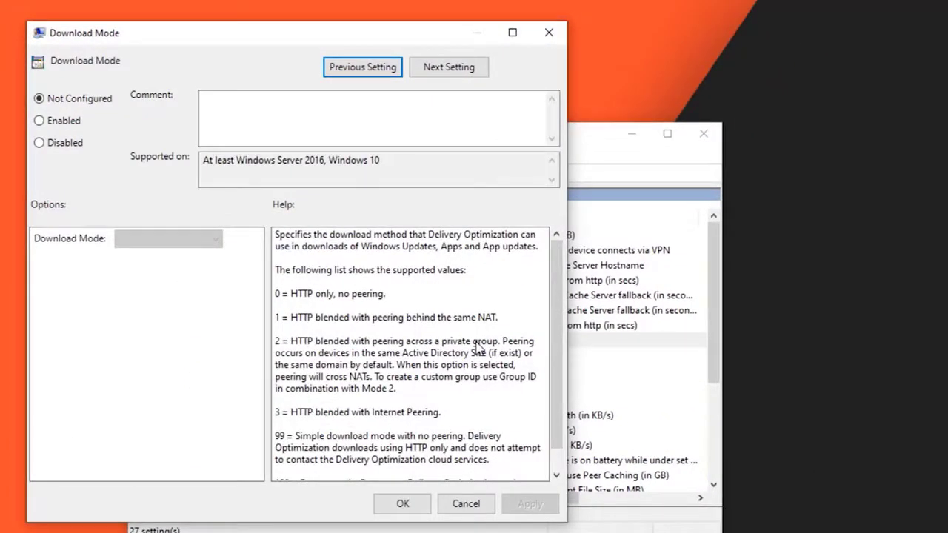
# Step: Enable the Download Mode policy with the Bypass (100) option and save it
pyautogui.click(53, 128)
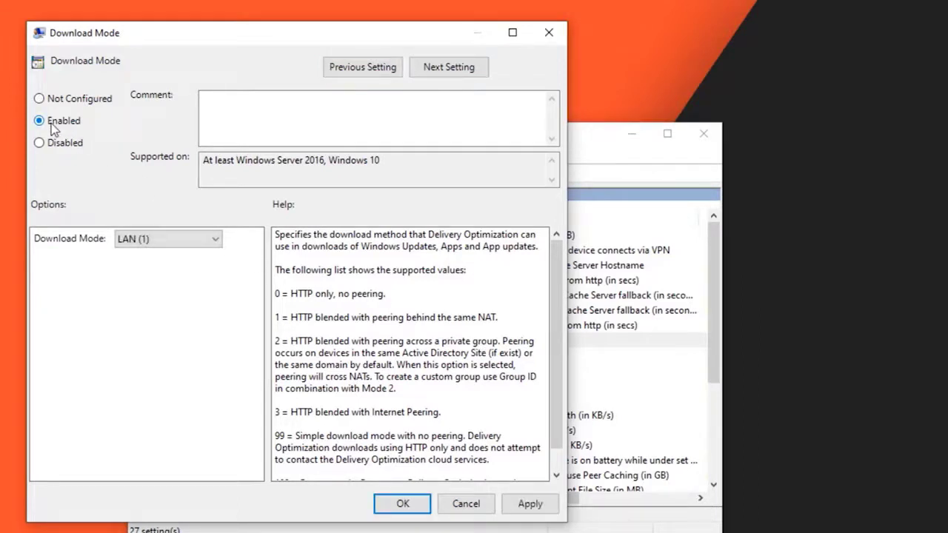
pyautogui.click(162, 239)
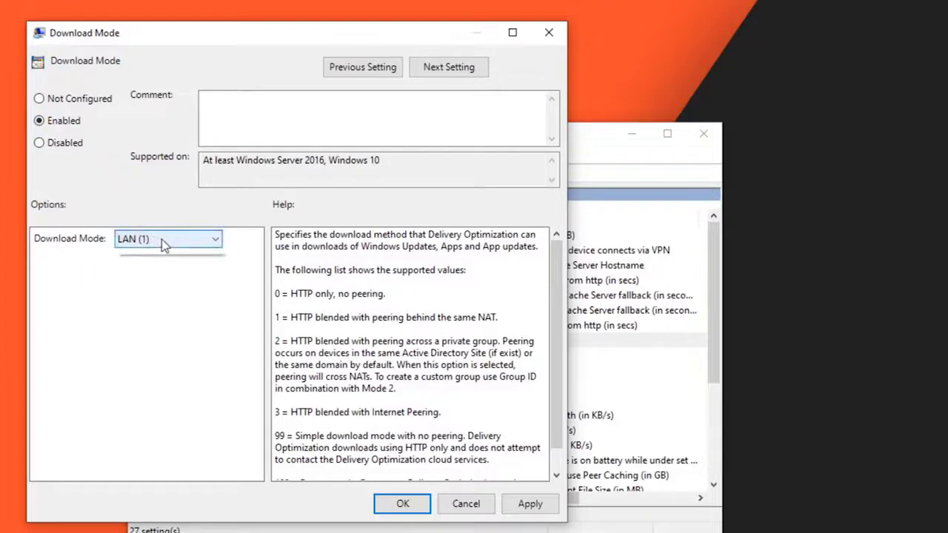
pyautogui.click(162, 314)
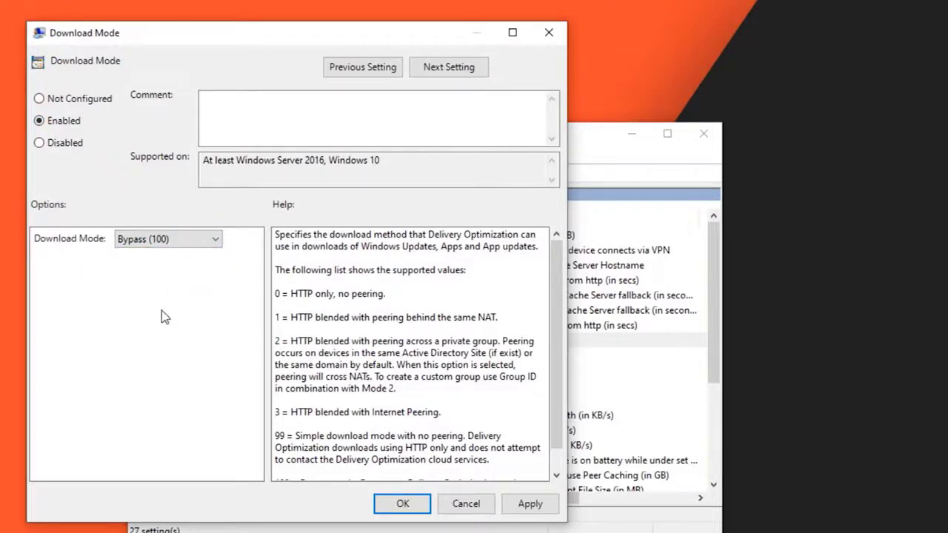
pyautogui.click(400, 503)
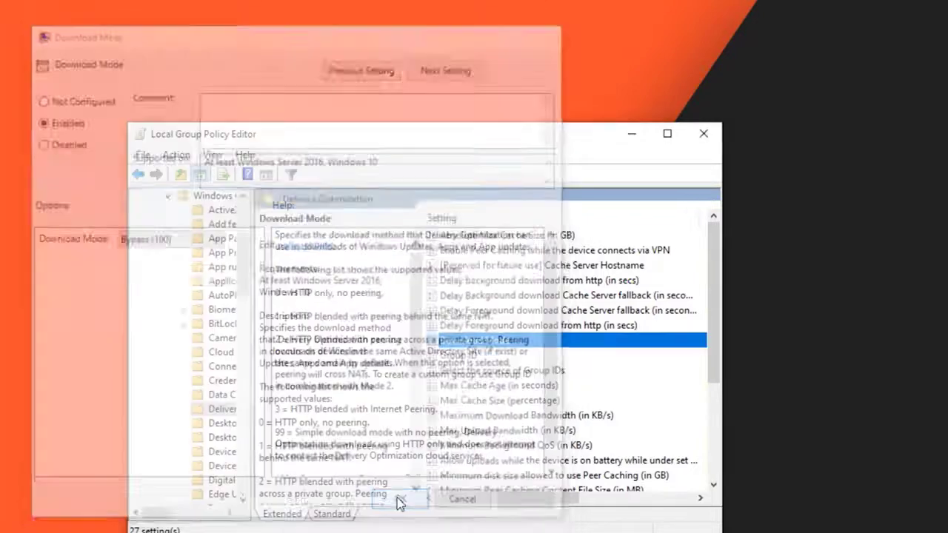
# Step: Go to the Background Intelligent Transfer Service (BITS) policies under Computer Configuration, Administrative Templates, Network
pyautogui.moveTo(249, 265); pyautogui.dragTo(255, 197)
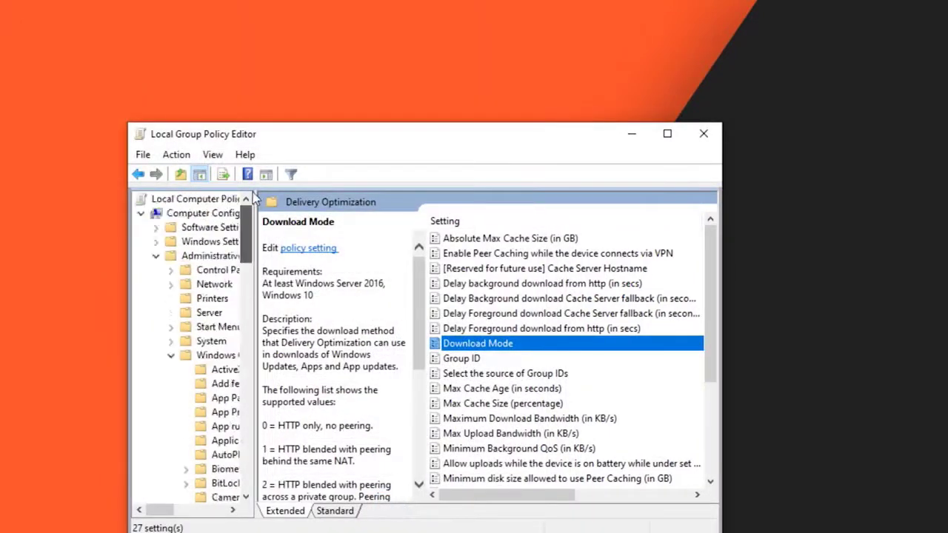
pyautogui.click(200, 215)
pyautogui.doubleClick(447, 271)
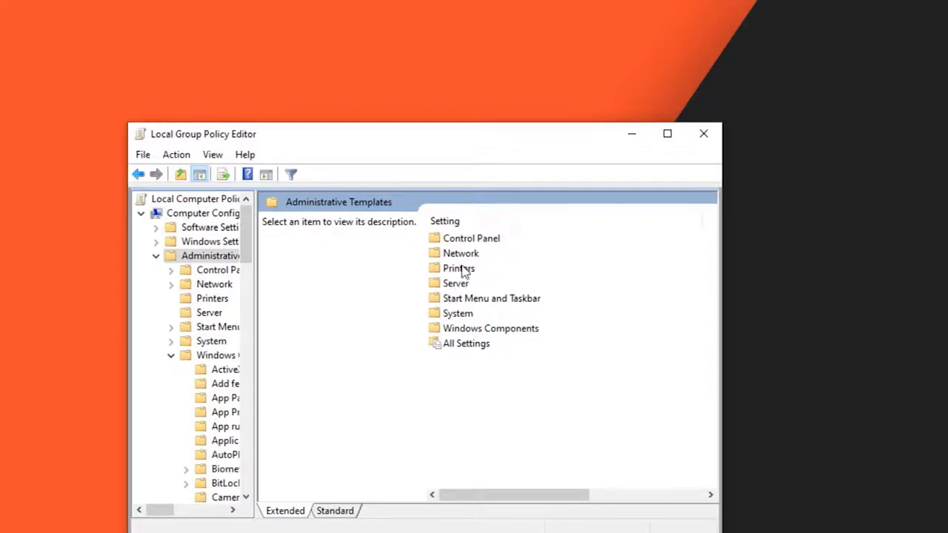
pyautogui.doubleClick(462, 257)
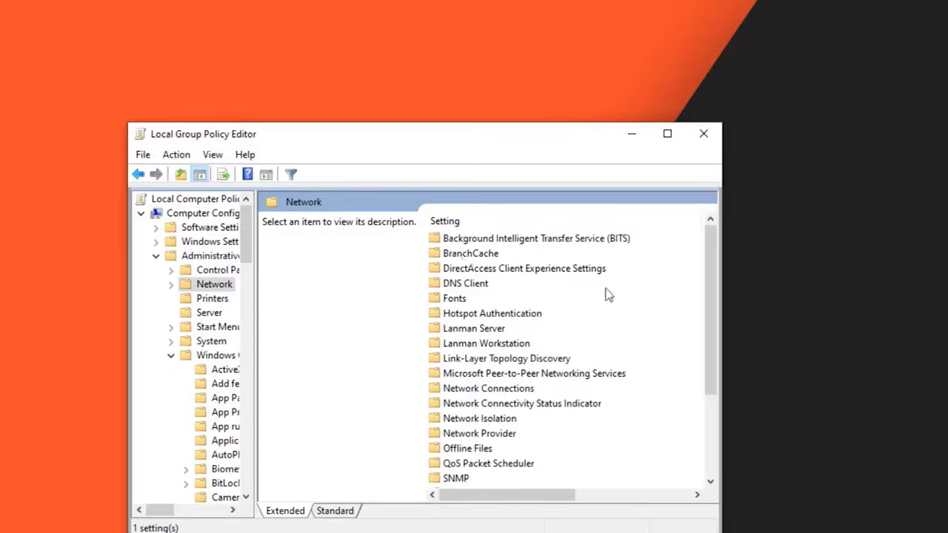
pyautogui.doubleClick(517, 245)
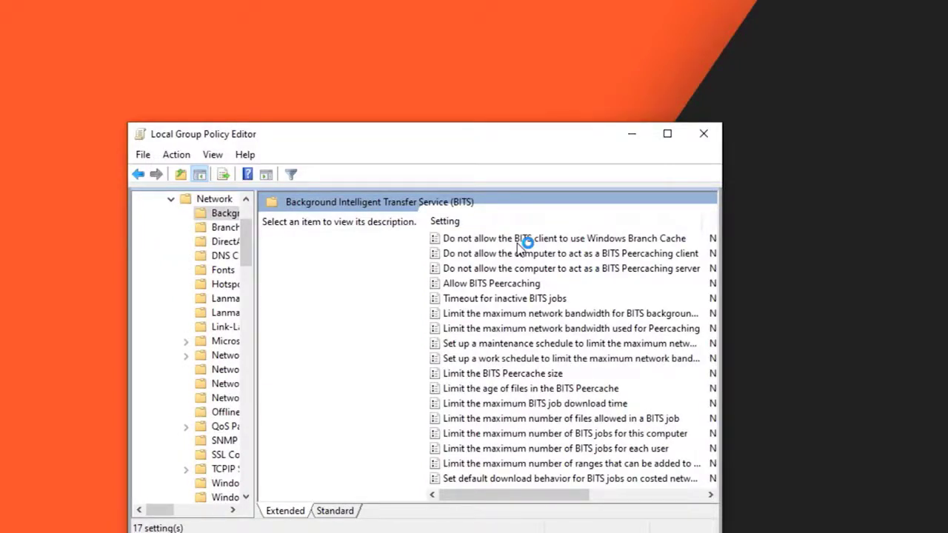
# Step: Open the policy Limit the maximum network bandwidth for BITS background transfers and set it to Enabled
pyautogui.click(495, 315)
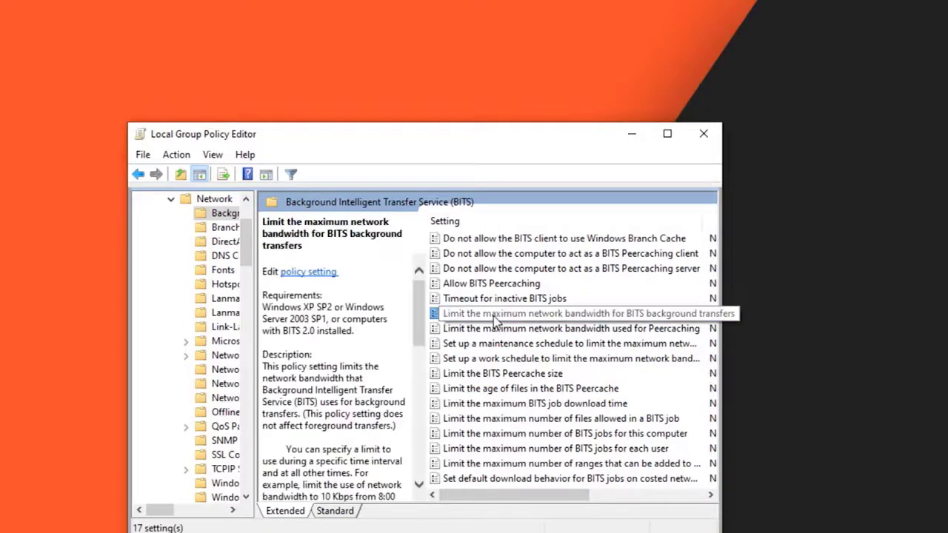
pyautogui.doubleClick(495, 316)
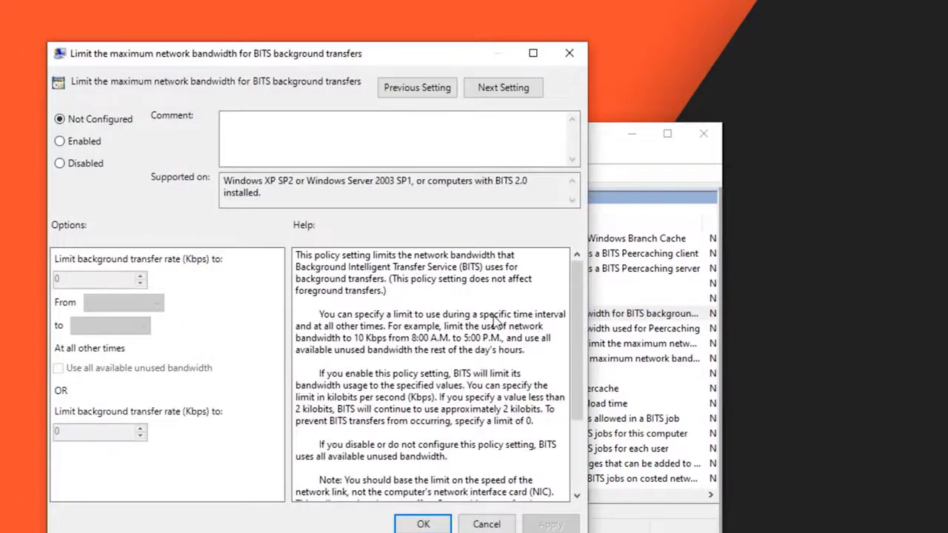
pyautogui.click(59, 141)
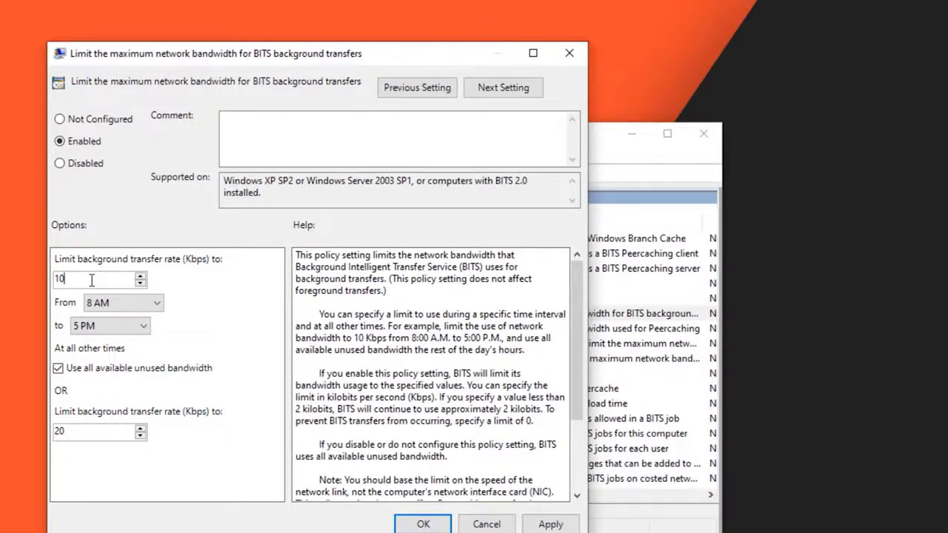
pyautogui.click(91, 280)
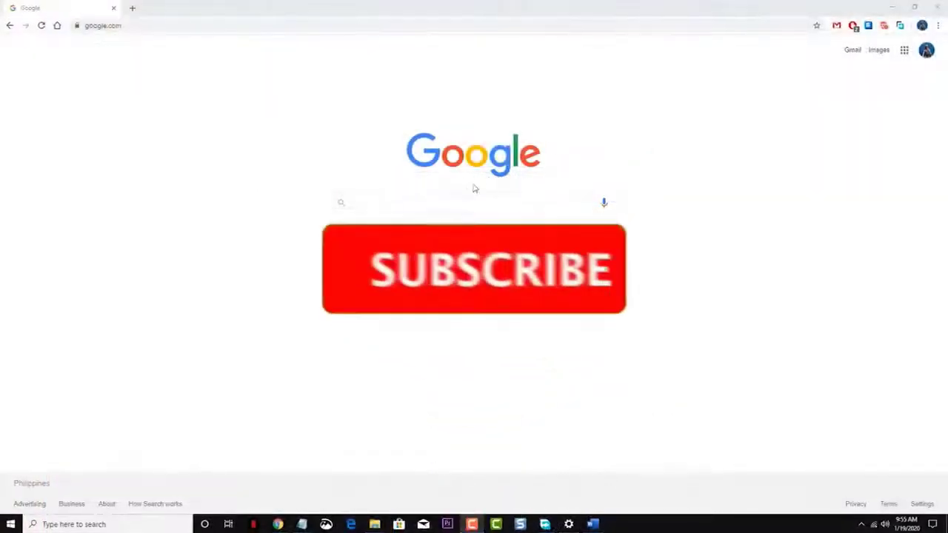
# Step: Switch to Google in the Chrome browser and enter the search query thedroidguy
pyautogui.write('th')
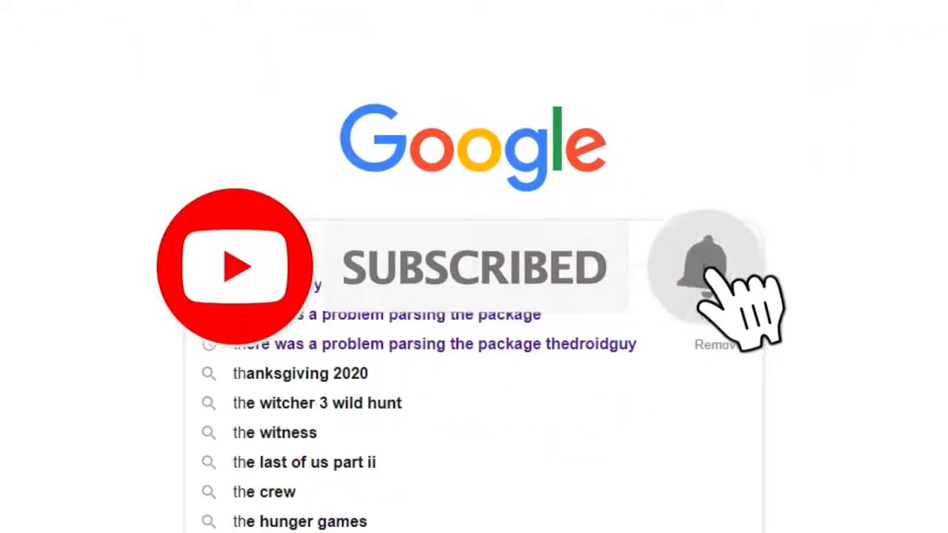
pyautogui.write('edroidguy')
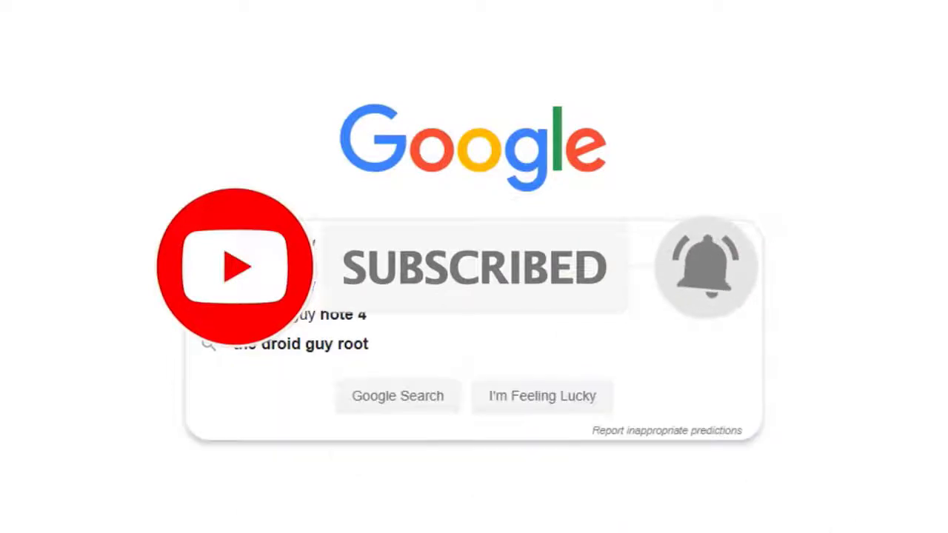